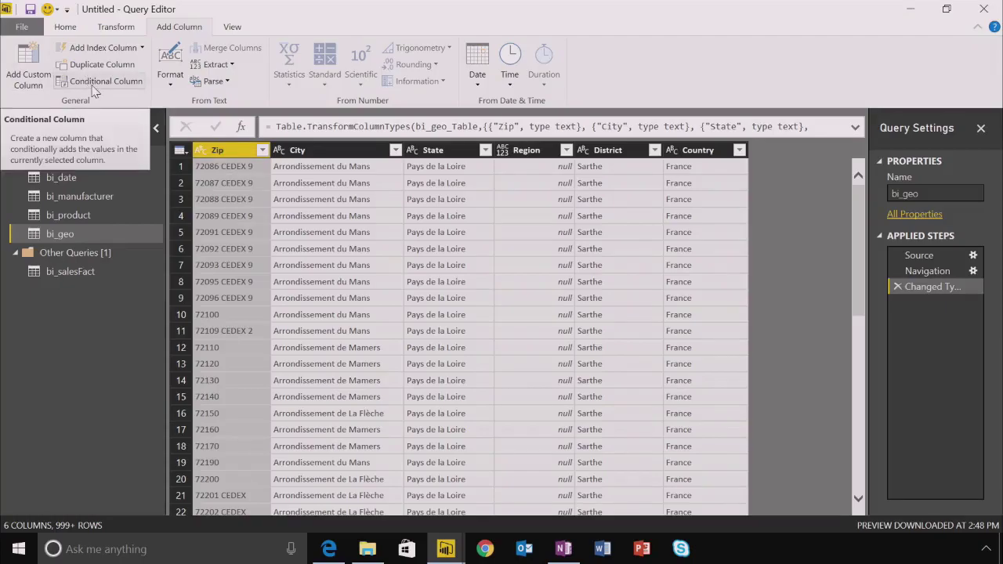
Start a new conditional column in the bi_geo query and name it Customer Location
click(95, 84)
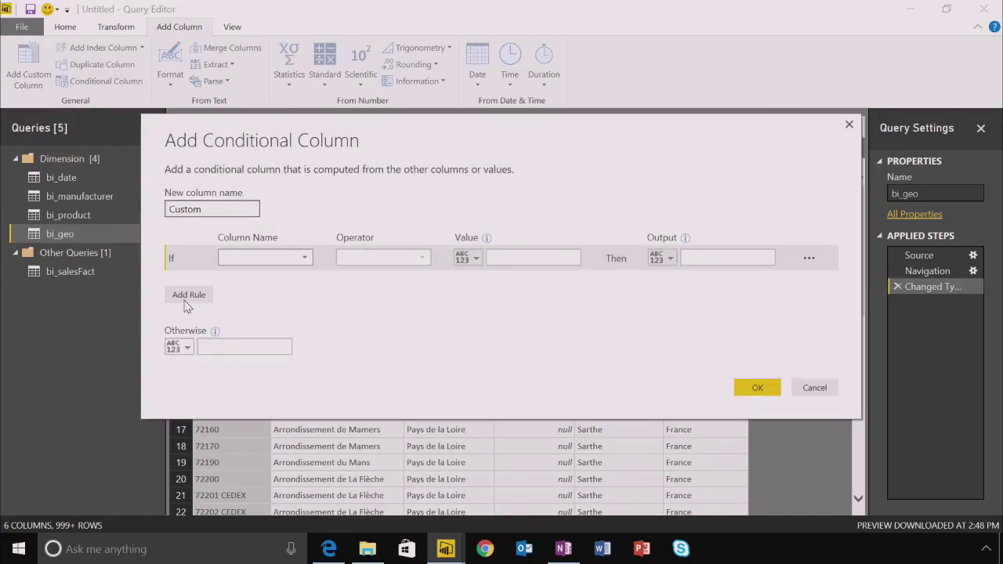
drag(235, 210, 160, 209)
drag(227, 127, 370, 113)
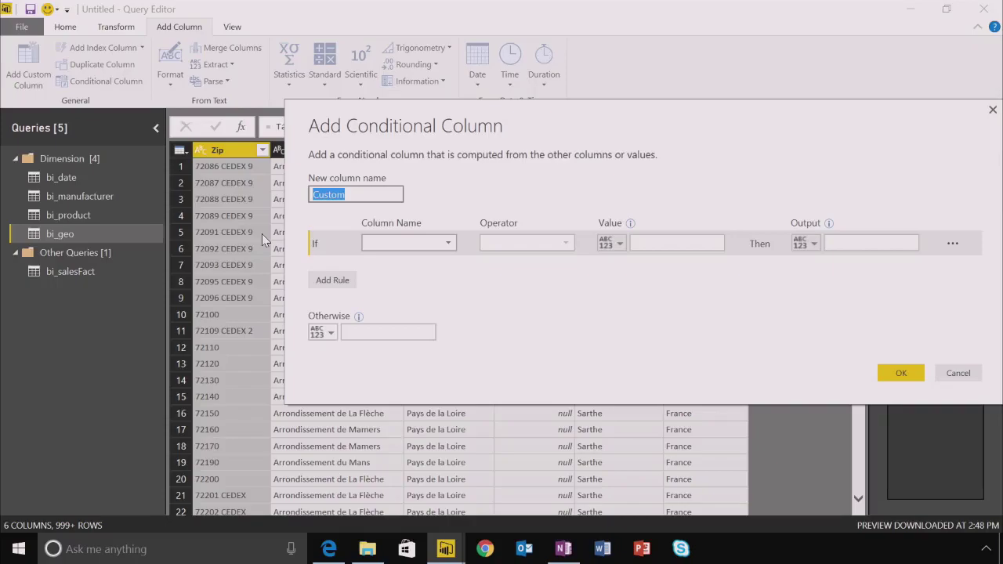
text(Loca)
key(BackSpace)
key(BackSpace)
key(BackSpace)
key(BackSpace)
text(Customer Location)
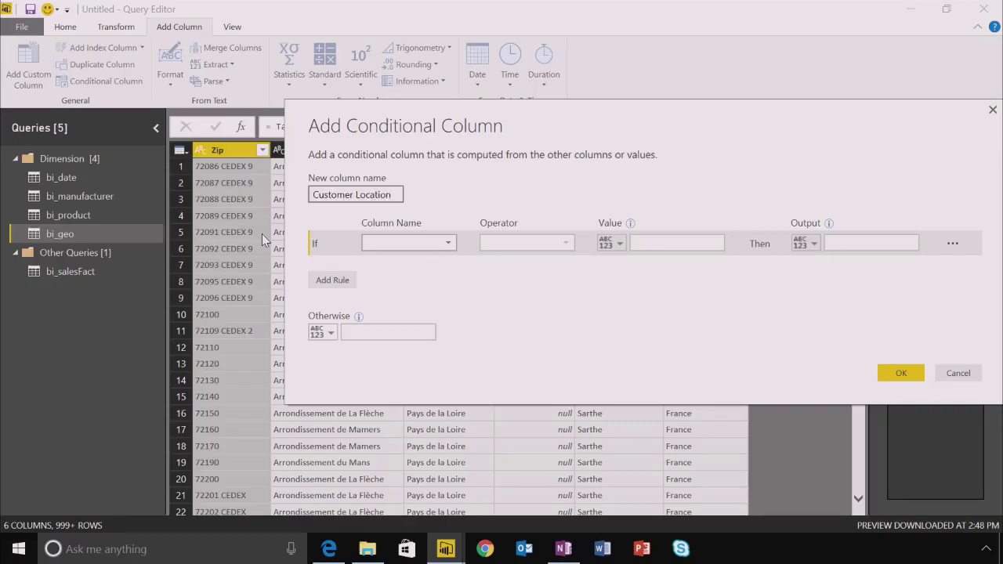
Define the first rule so that a Zip that begins with 980 outputs Local
click(428, 243)
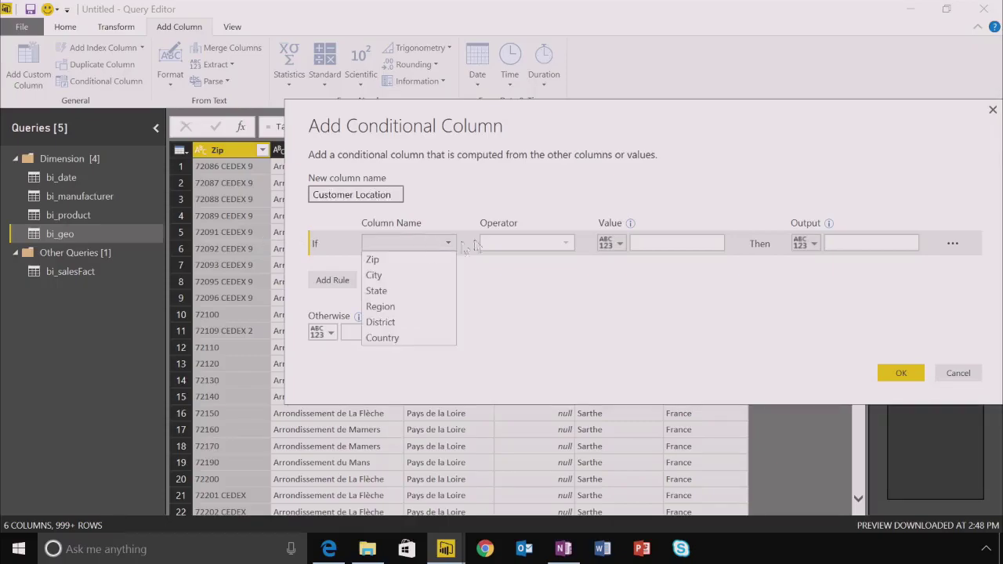
click(339, 256)
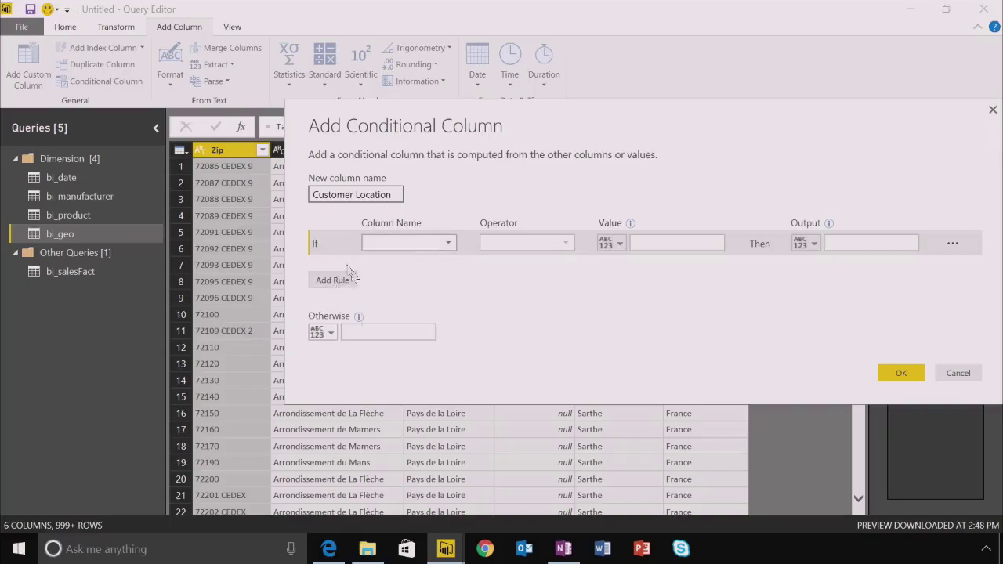
click(403, 248)
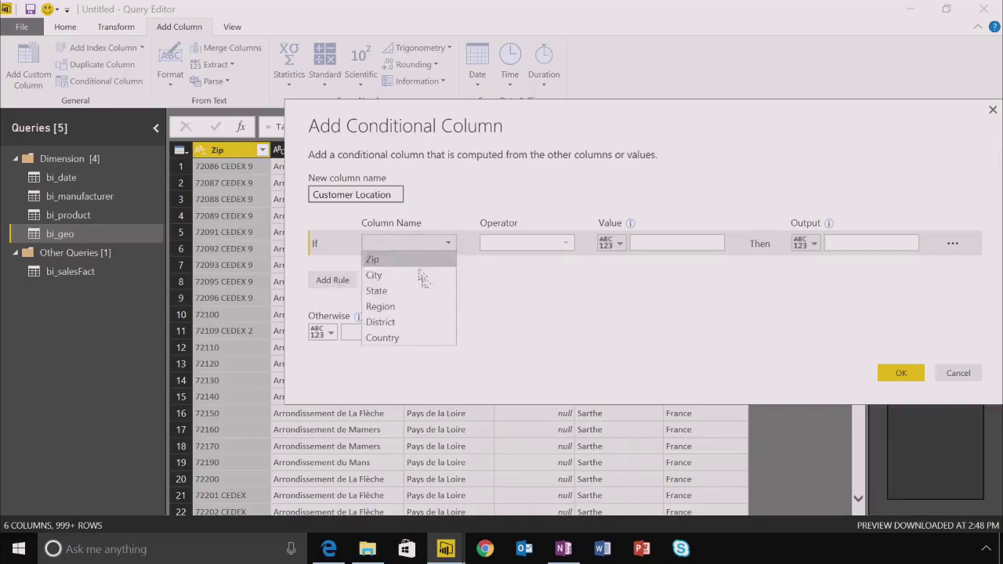
click(416, 261)
click(525, 249)
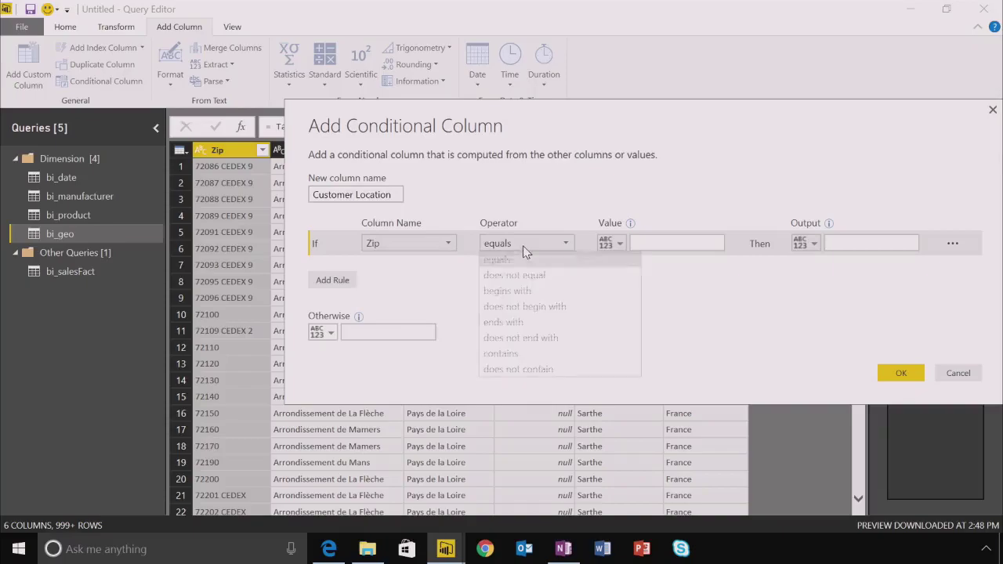
click(541, 291)
click(670, 243)
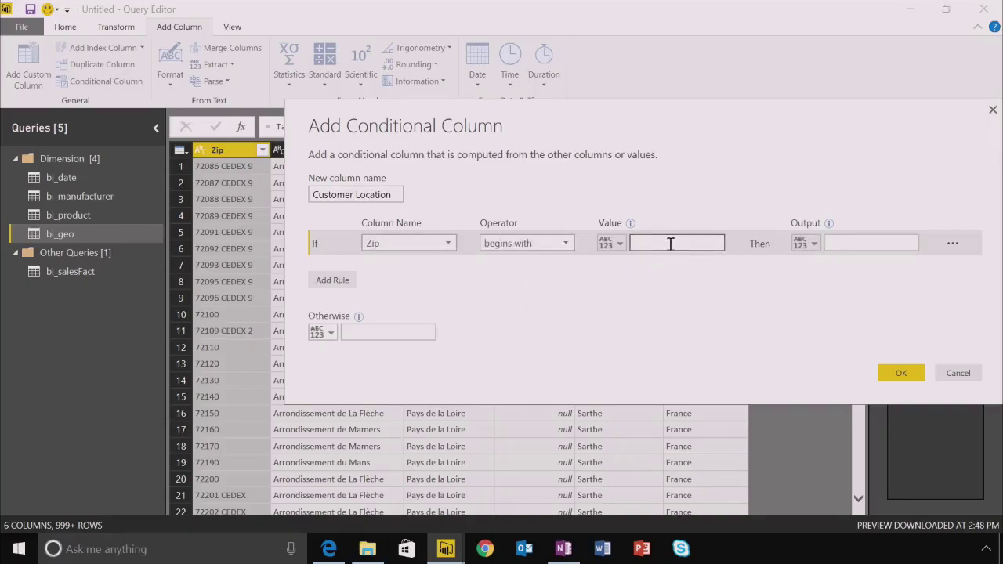
text(980)
click(862, 244)
text(Local)
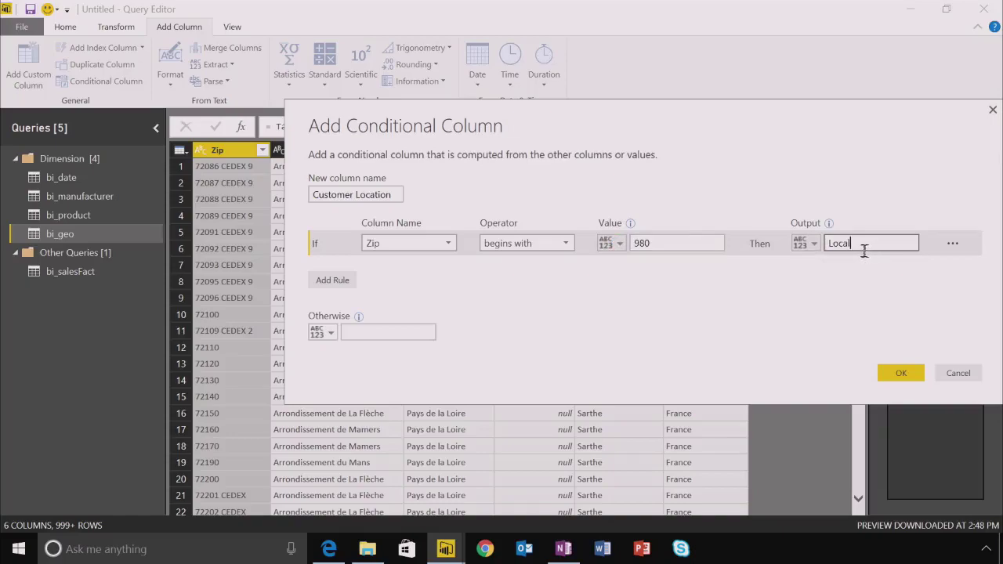
click(815, 245)
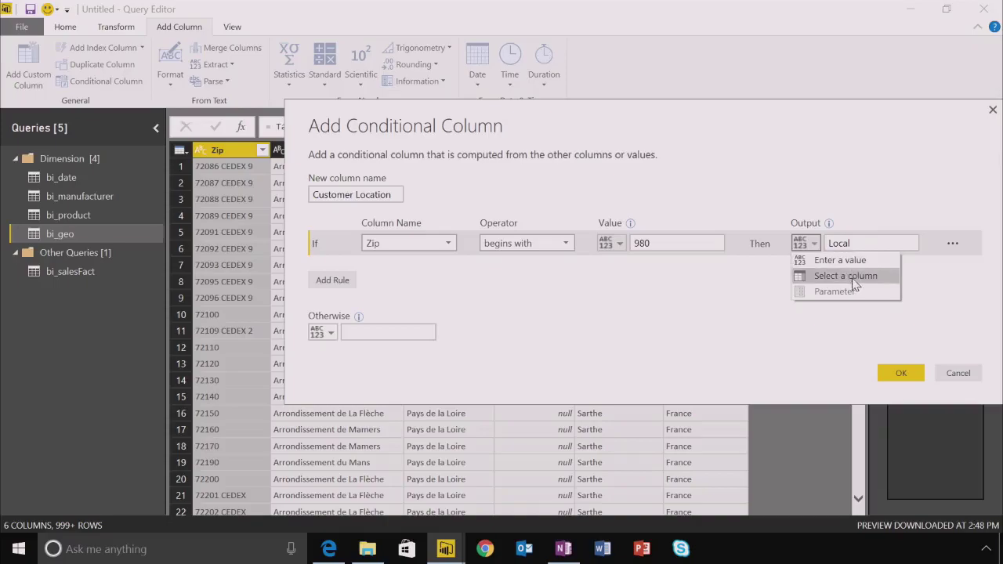
click(680, 327)
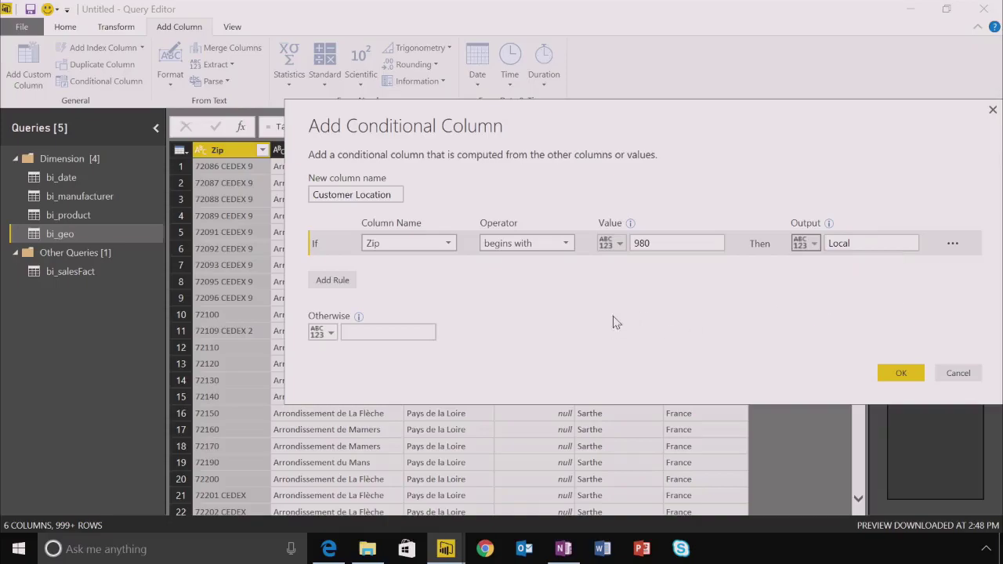
Add an Else If rule so that a Zip that begins with 98 outputs Region
click(347, 283)
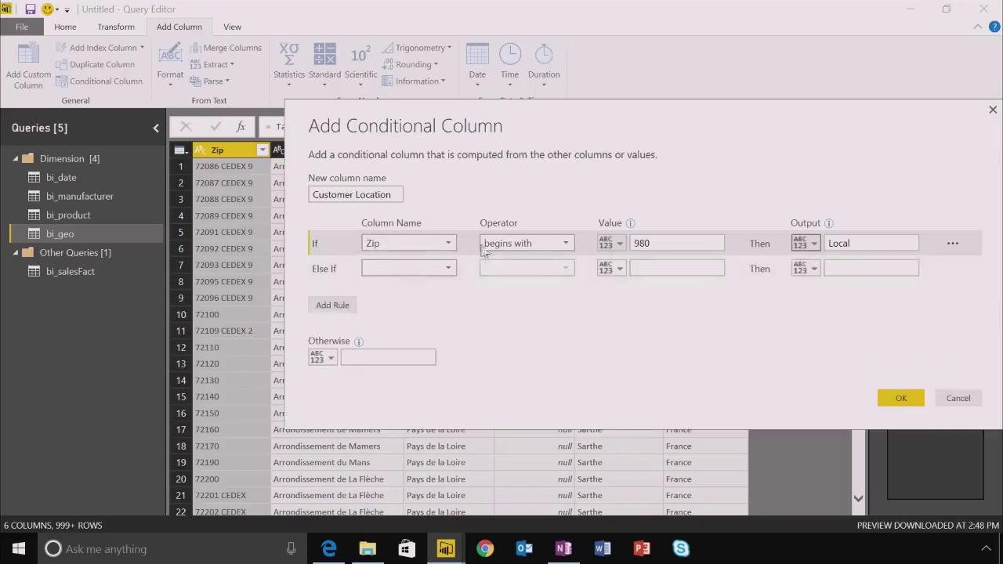
click(662, 243)
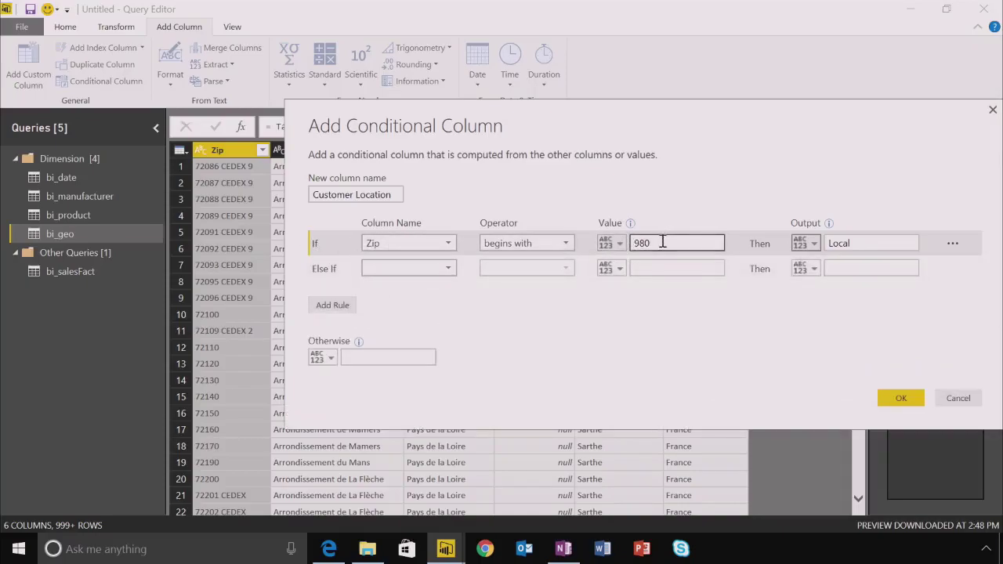
click(427, 268)
click(374, 284)
click(541, 269)
click(533, 315)
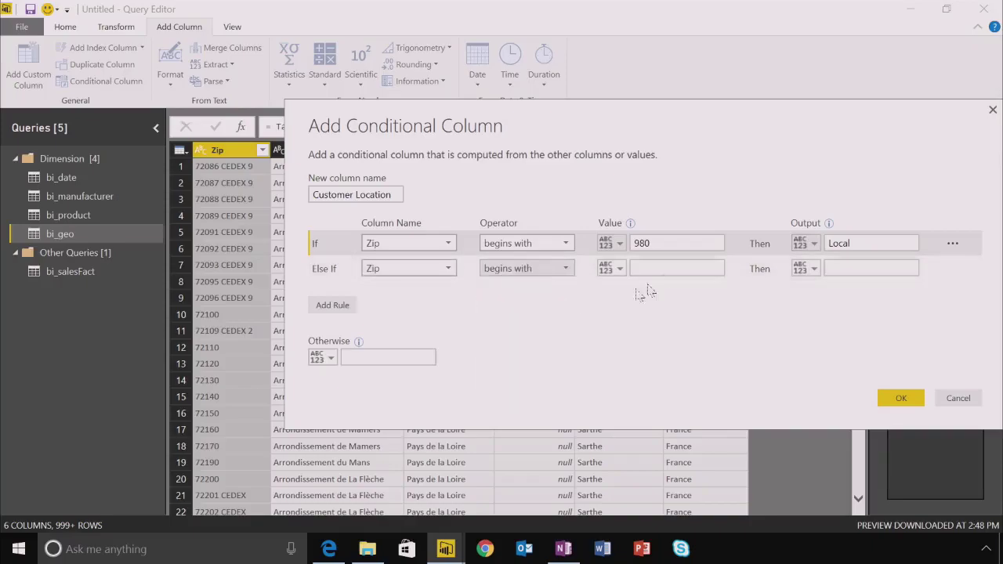
click(665, 269)
text(98)
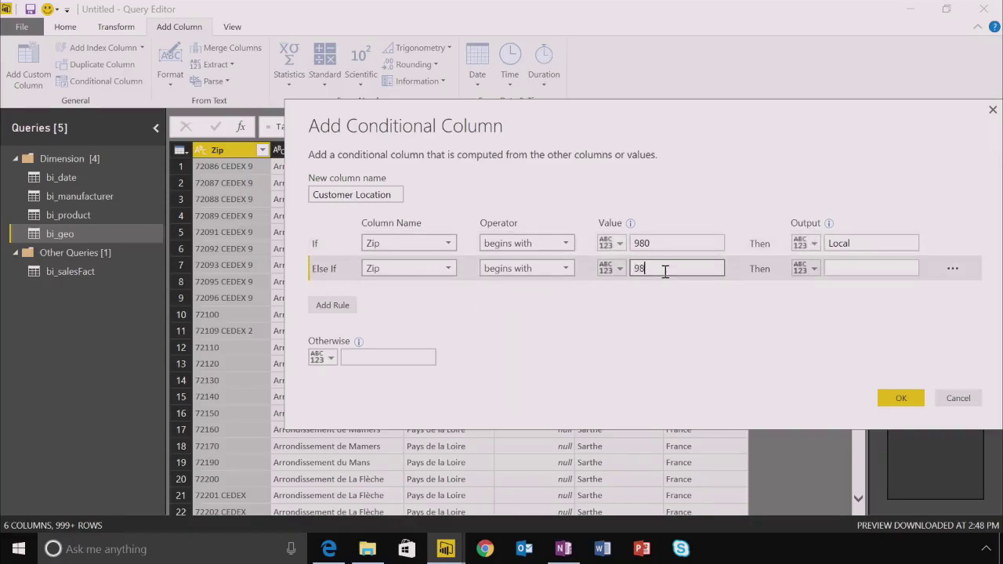
click(900, 265)
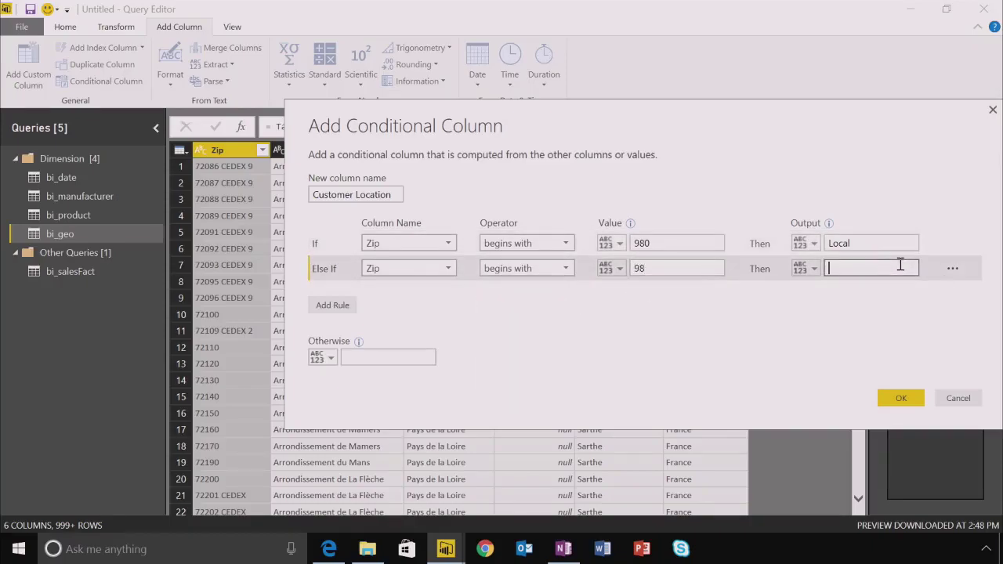
text(Region)
Set the Otherwise output to Other and create the conditional column
click(385, 359)
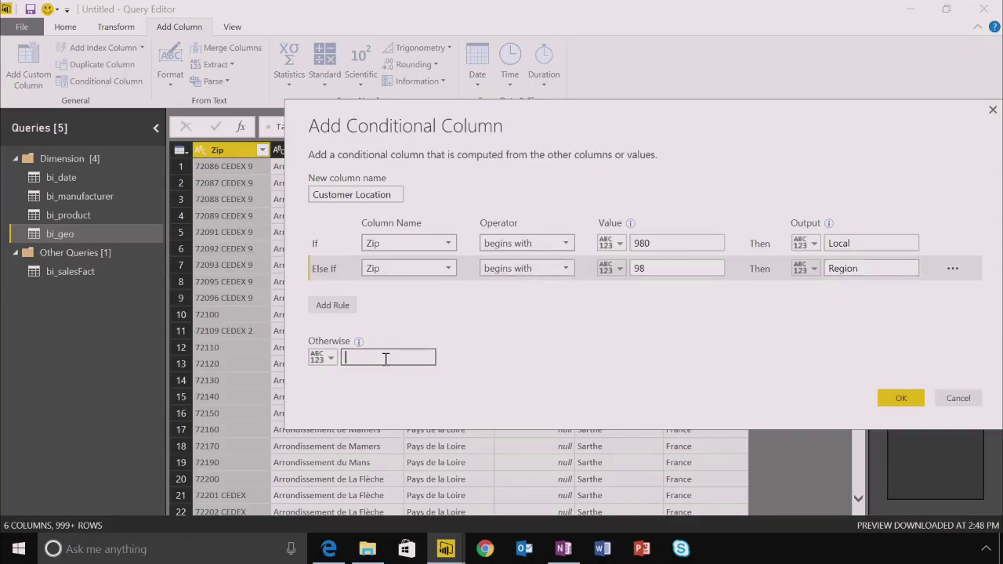
text(Other)
click(953, 270)
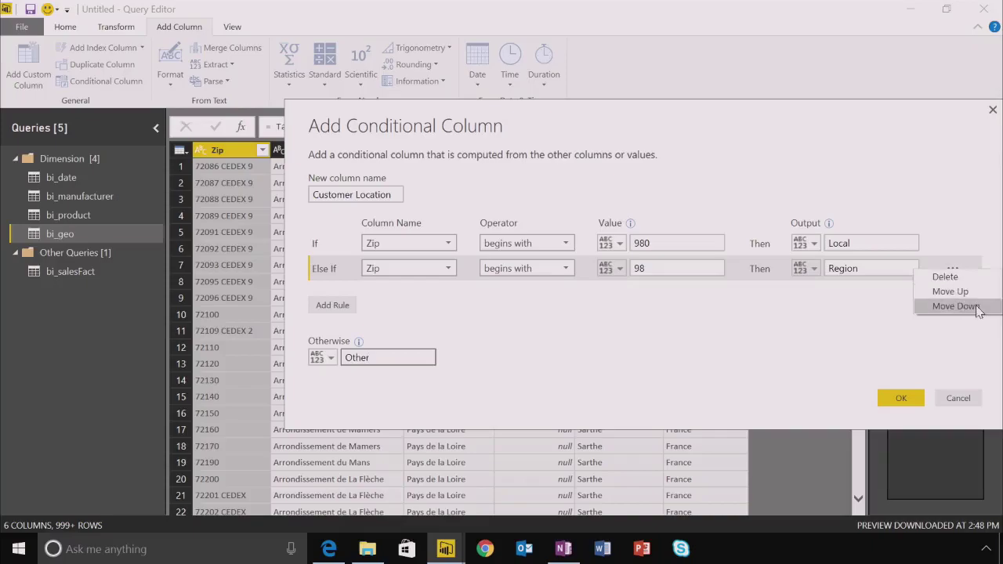
click(865, 341)
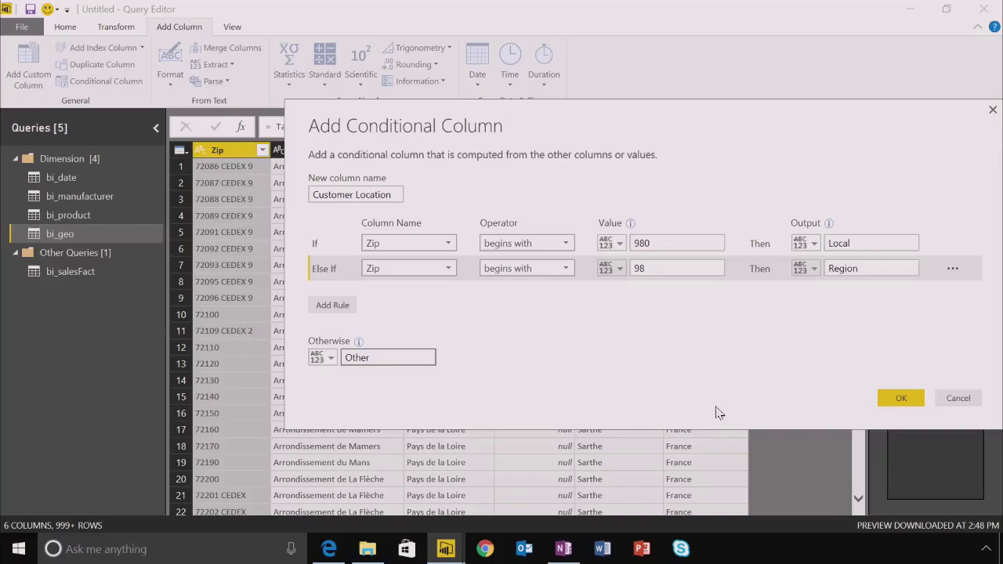
click(898, 398)
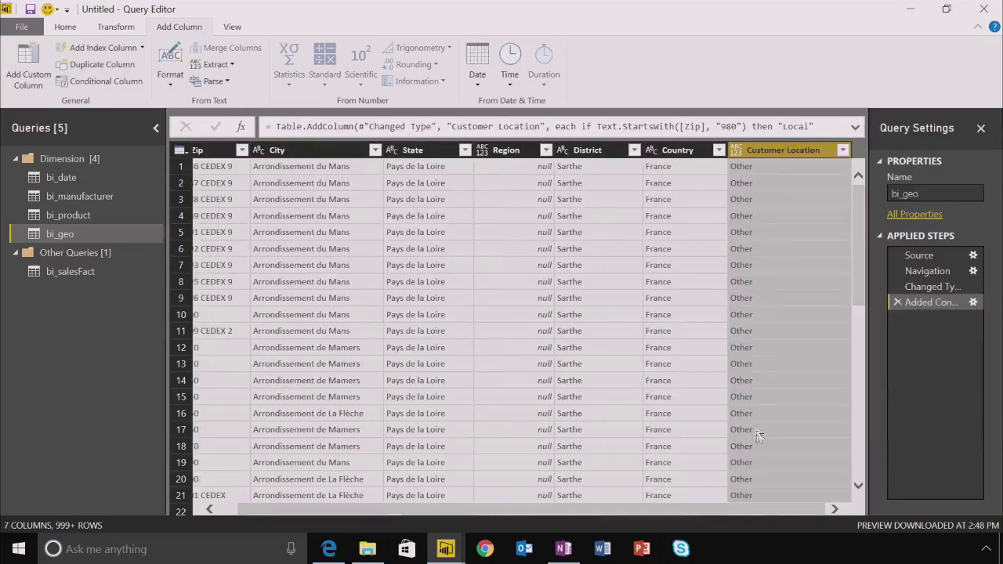
Load the complete value list of the Customer Location column and filter out the Other rows
drag(736, 511, 697, 508)
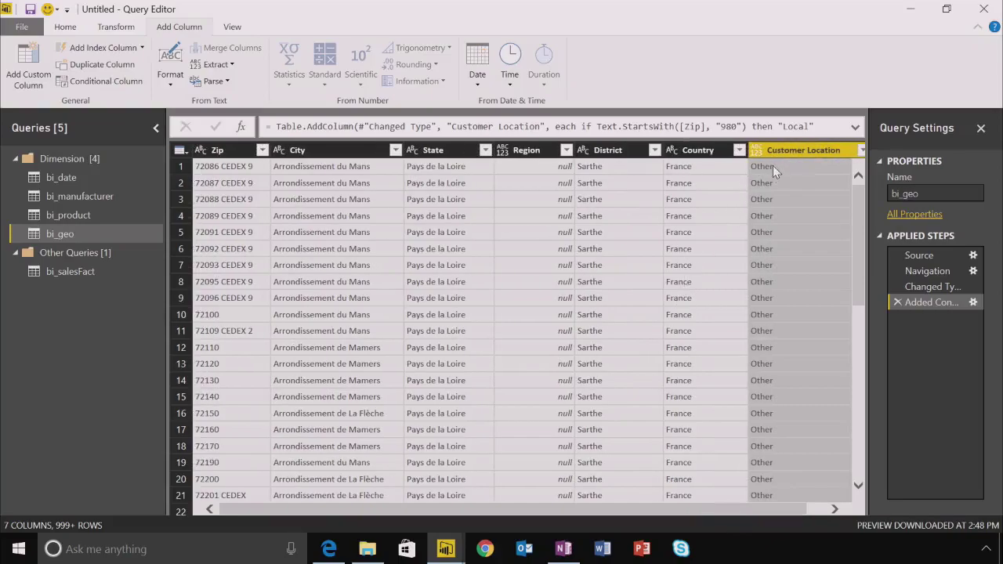
click(859, 151)
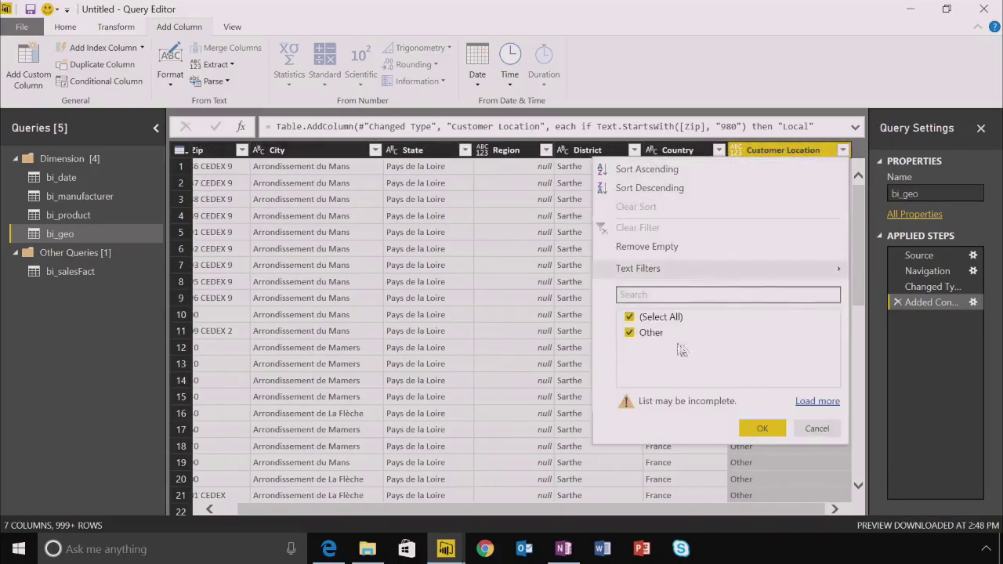
click(819, 401)
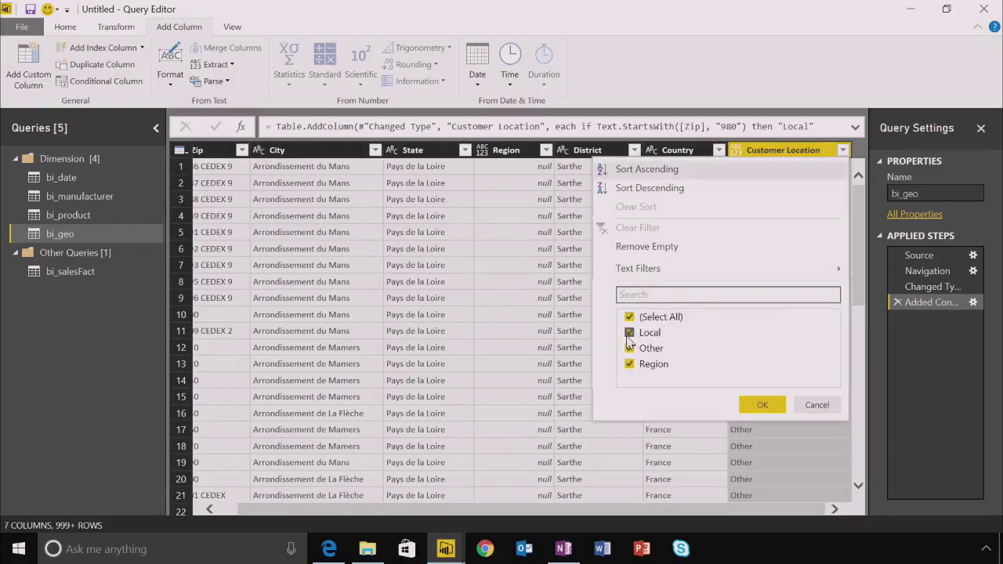
click(630, 348)
click(761, 405)
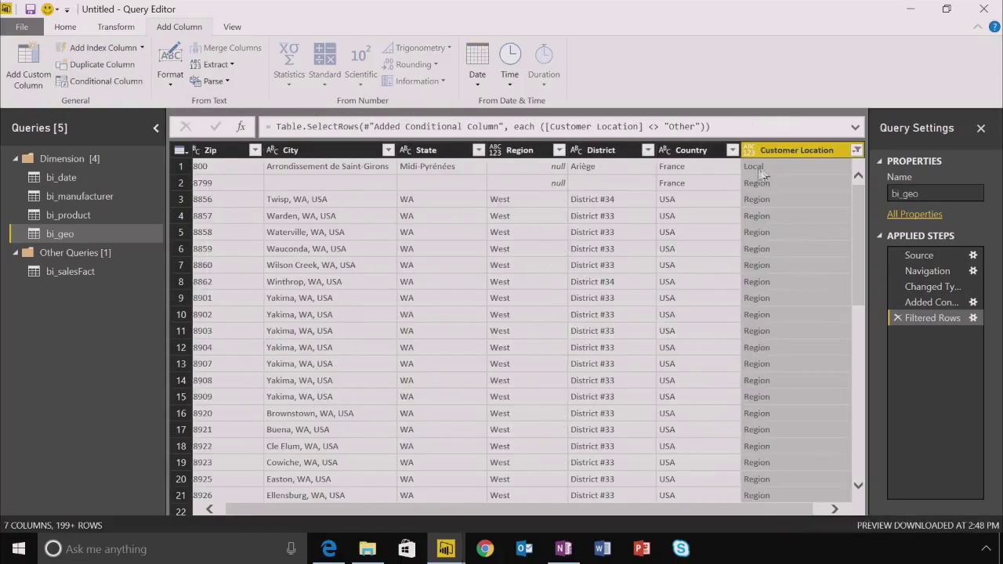
drag(459, 510, 452, 511)
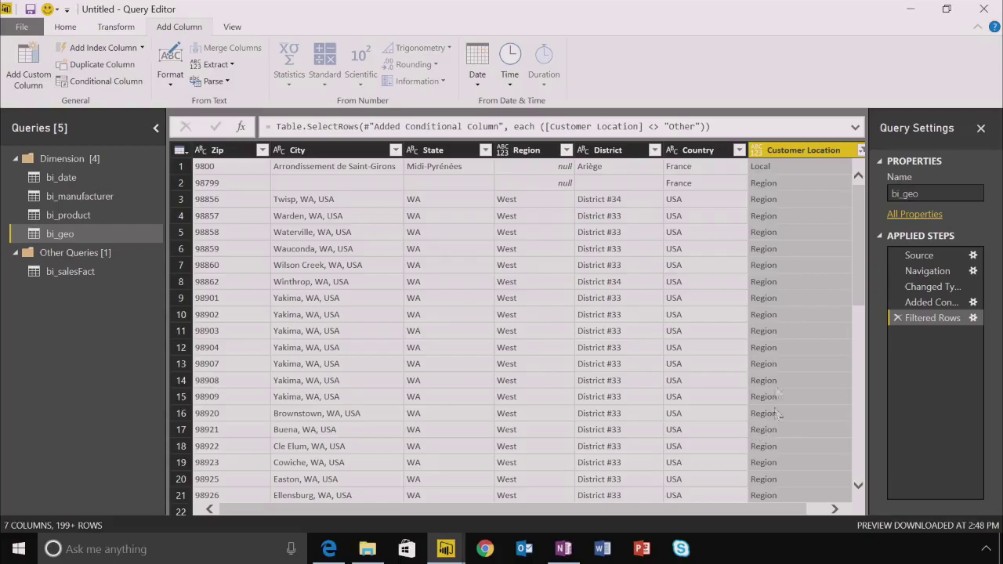
Review the settings of the Filtered Rows step and open those of the added conditional column step
click(973, 319)
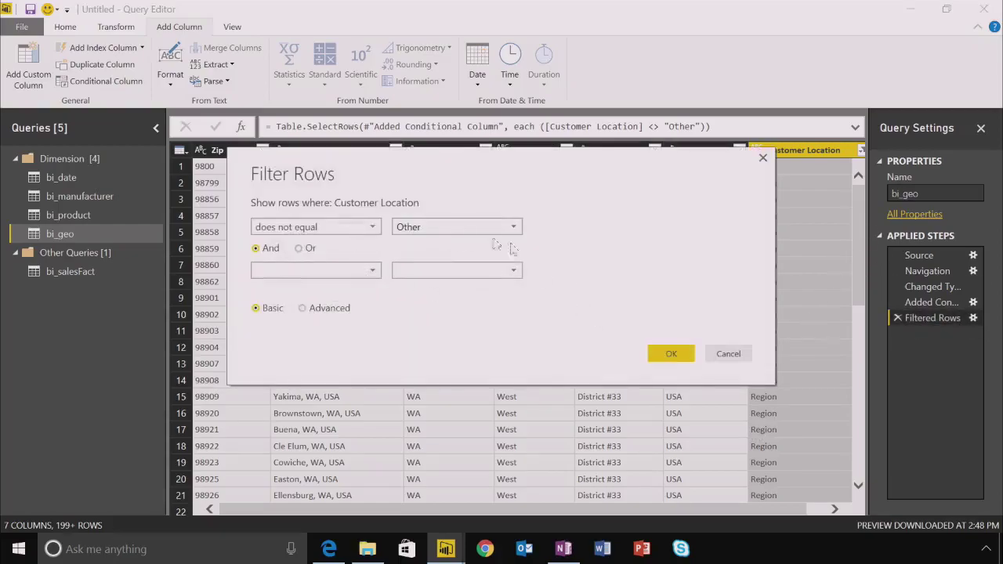
click(728, 354)
click(972, 301)
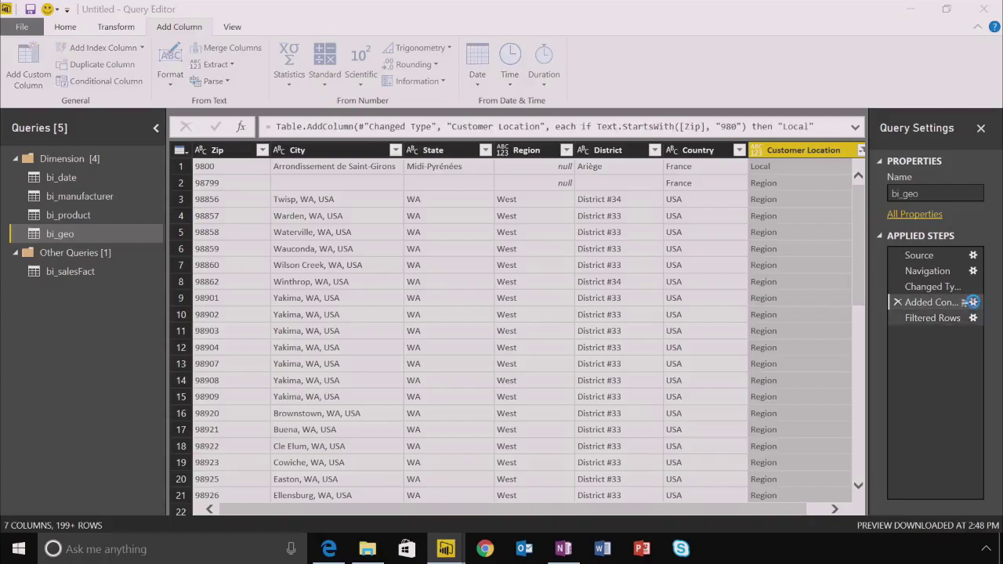